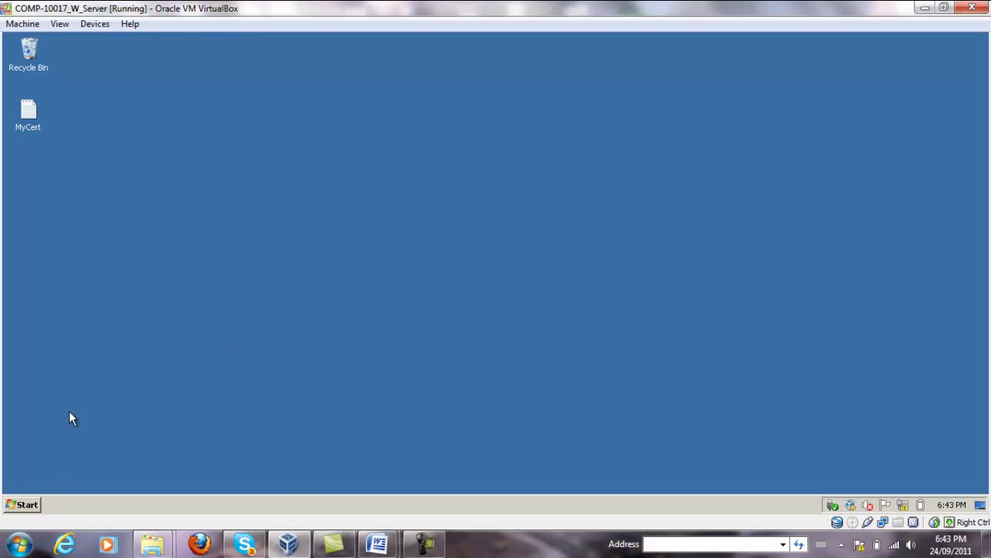
- Open Administrative Tools through the Start menu's Control Panel submenu on the guest server
click(30, 505)
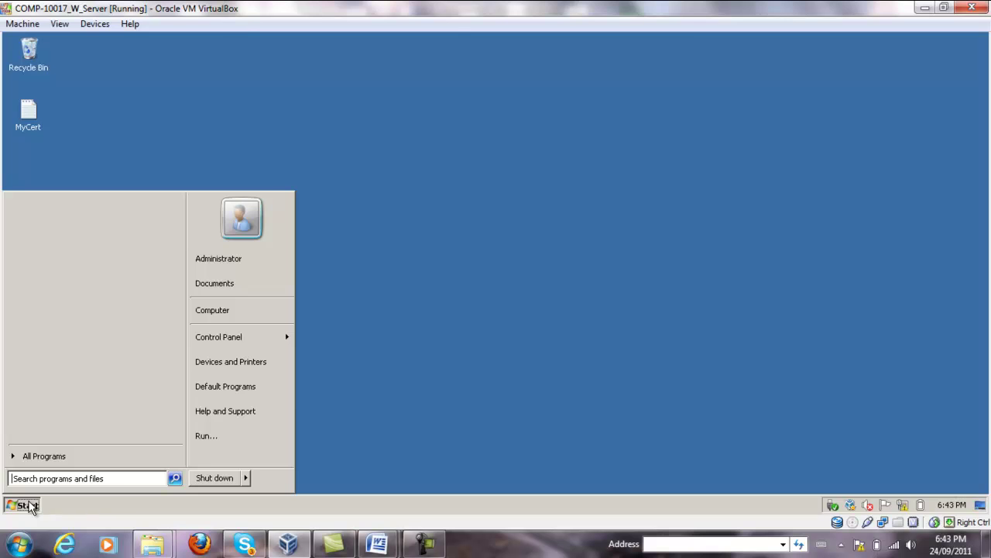
mouse_move(226, 341)
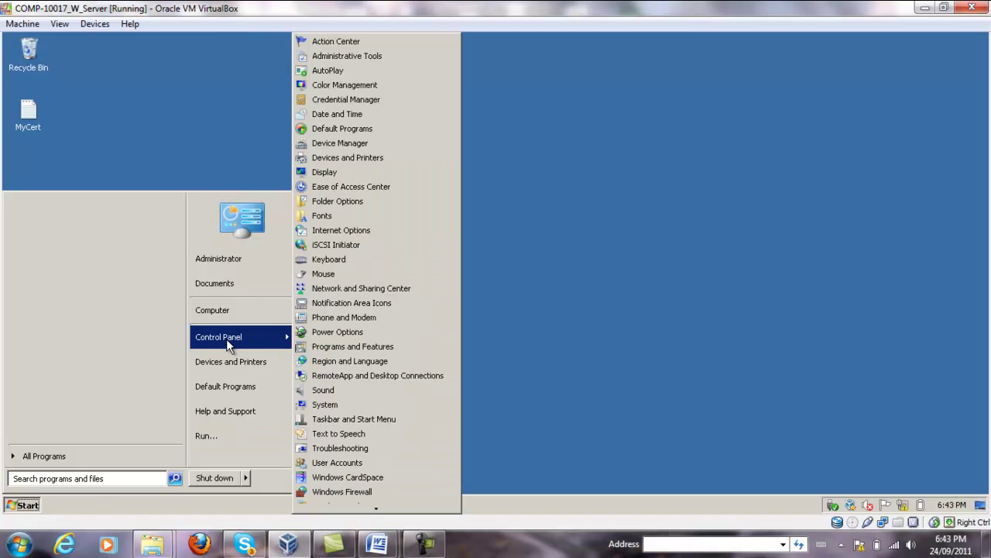
click(410, 56)
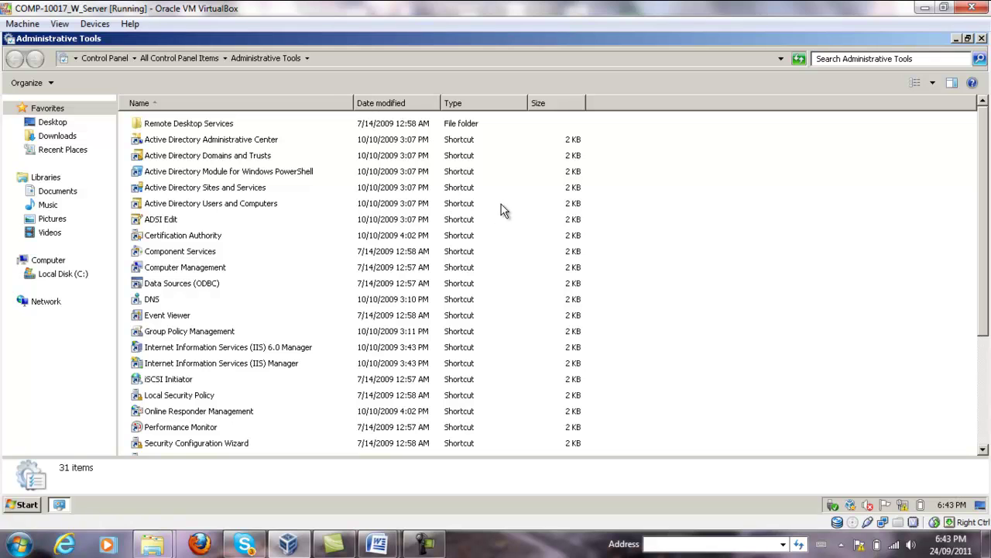
- Launch the DNS console from Administrative Tools and move the DNS Manager window aside
click(159, 302)
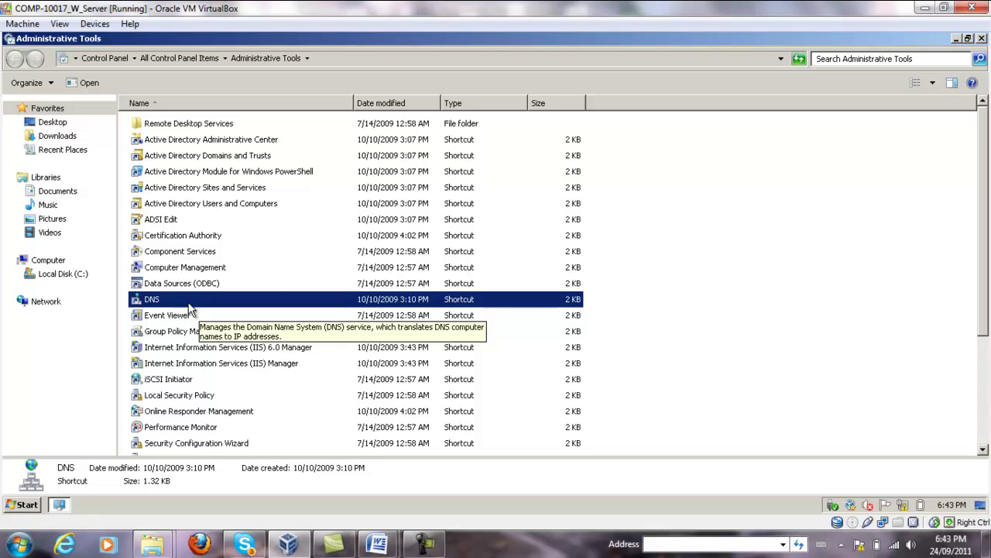
double_click(188, 305)
drag(270, 52, 446, 86)
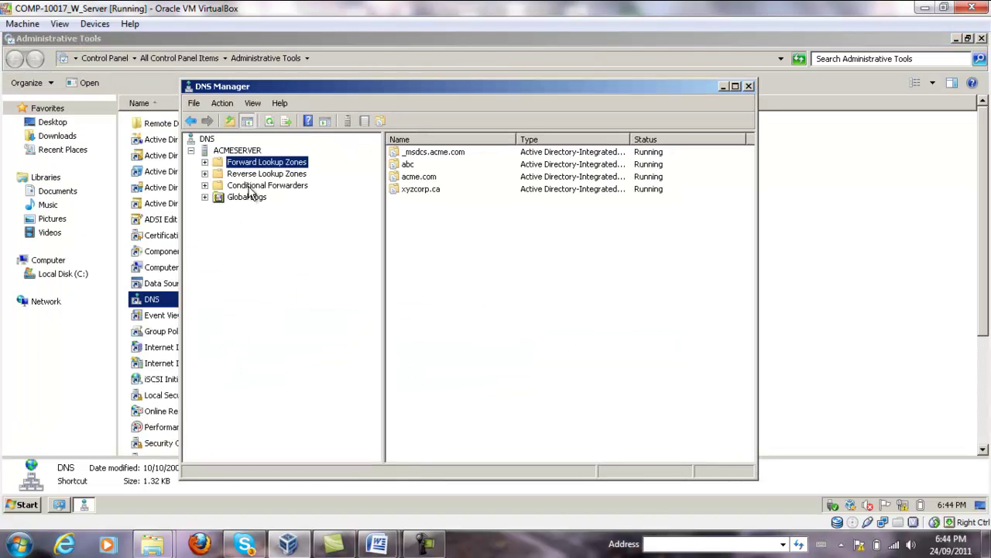
- Start a new forward lookup zone, keeping the AD-integrated primary type and acme.com domain-wide replication
right_click(262, 168)
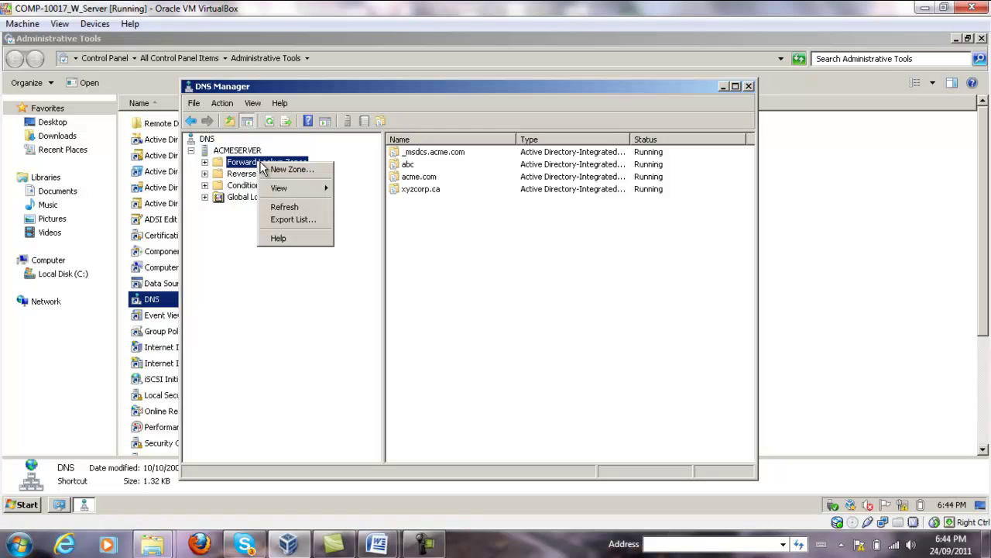
click(285, 171)
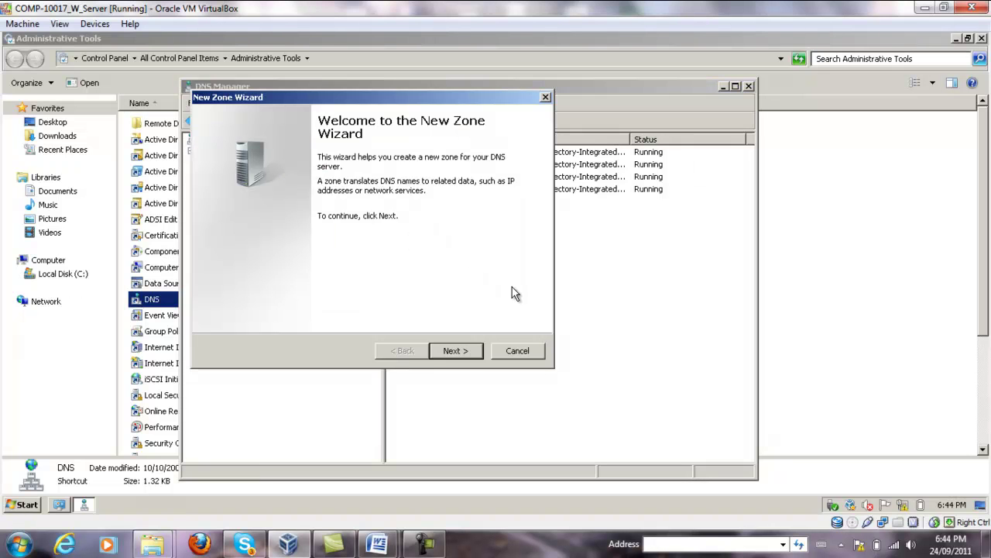
drag(420, 99, 526, 137)
click(558, 390)
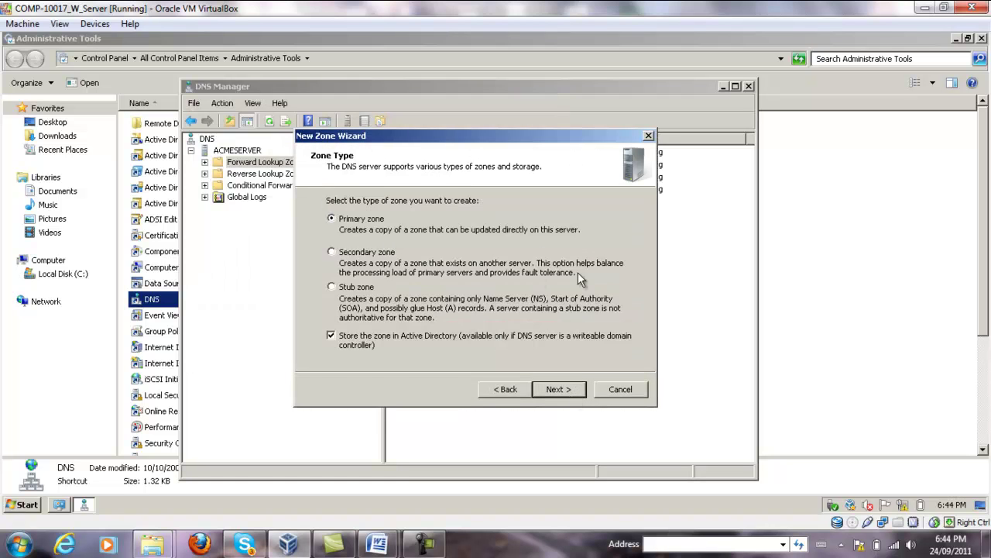
click(572, 393)
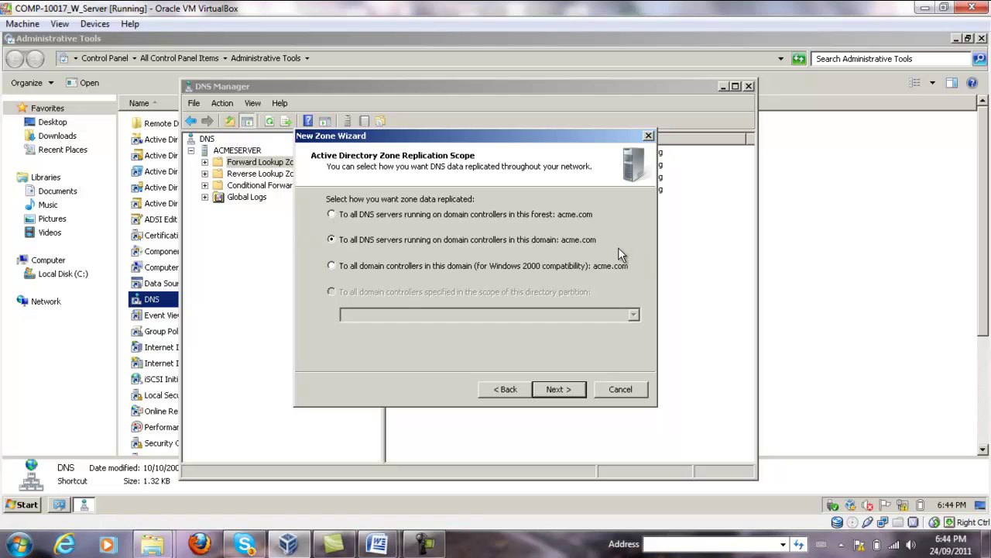
click(558, 389)
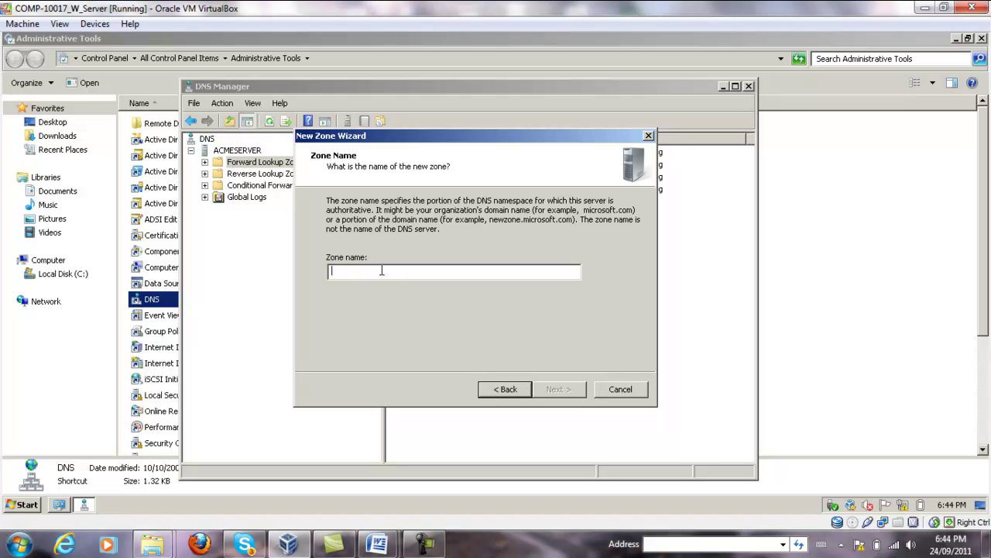
- Name the zone mycorp.ca and keep secure-only dynamic updates
text(mycorp.ca)
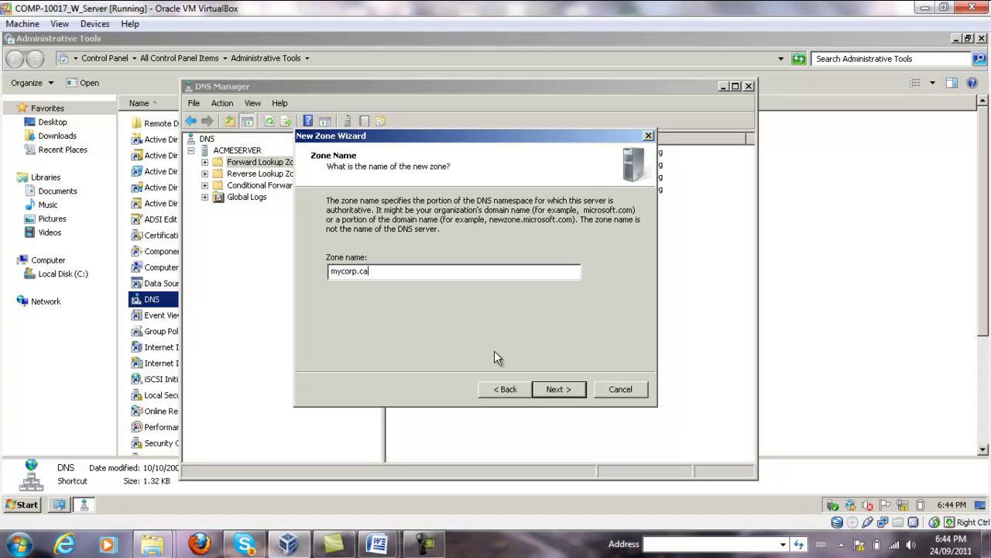
click(571, 393)
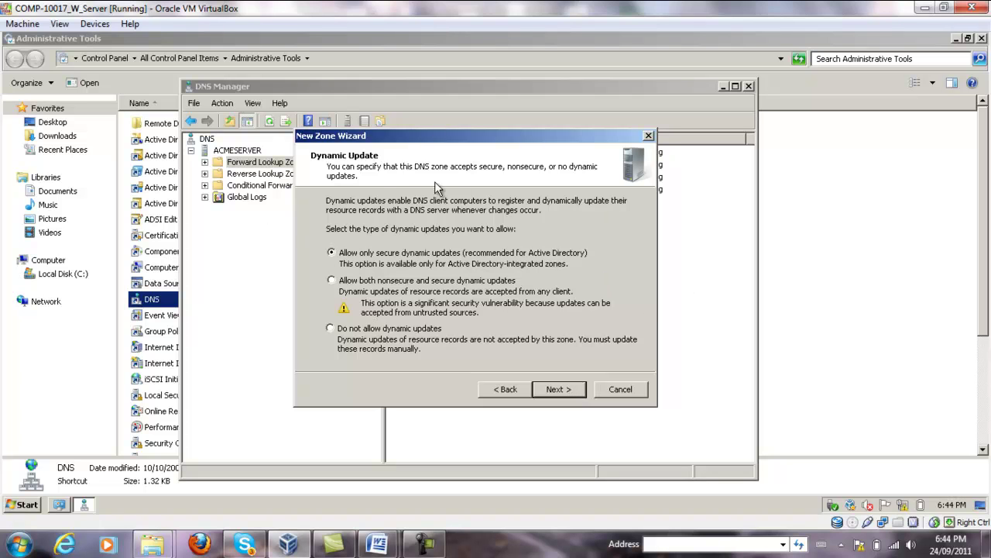
click(573, 393)
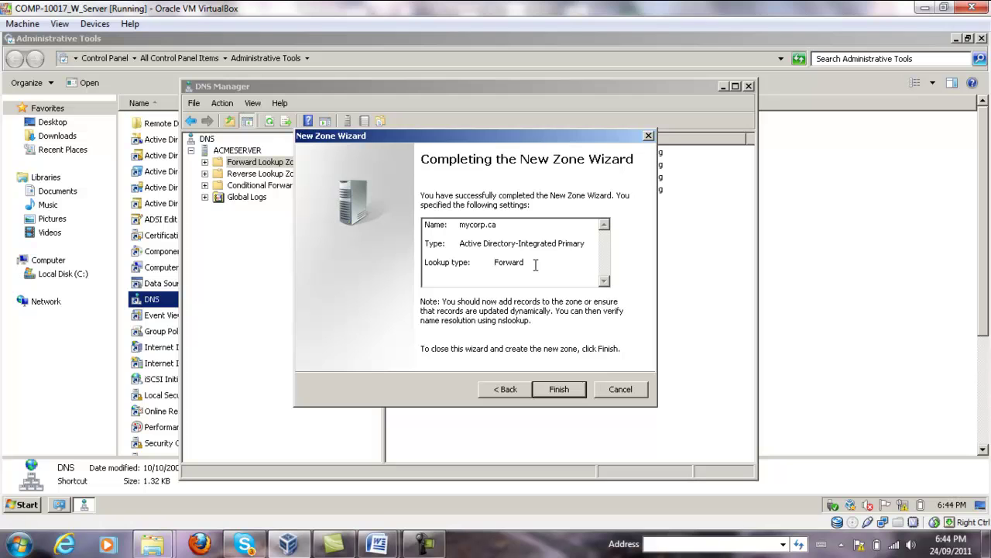
- Review the forward zone summary for mycorp.ca and finish the wizard
drag(432, 258, 530, 276)
drag(585, 245, 553, 246)
drag(459, 225, 496, 227)
drag(500, 225, 457, 225)
click(473, 245)
click(559, 390)
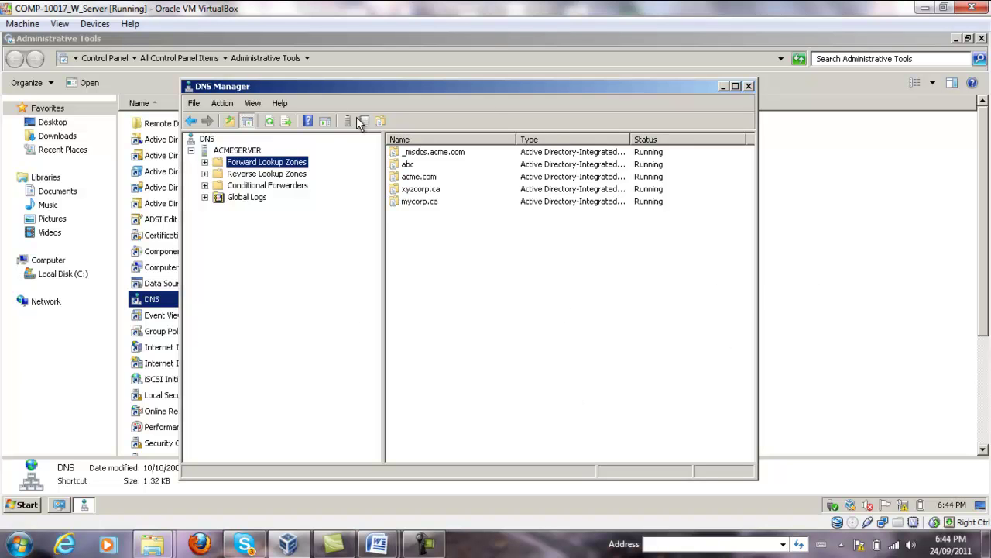
- Expand Forward Lookup Zones and open the New Host (A or AAAA) form for mycorp.ca
click(205, 162)
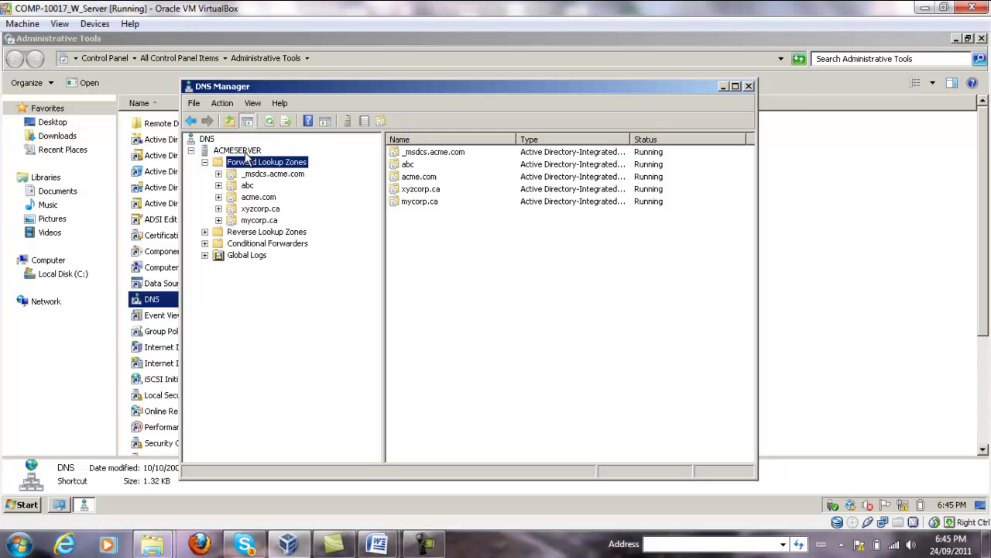
click(260, 221)
right_click(258, 224)
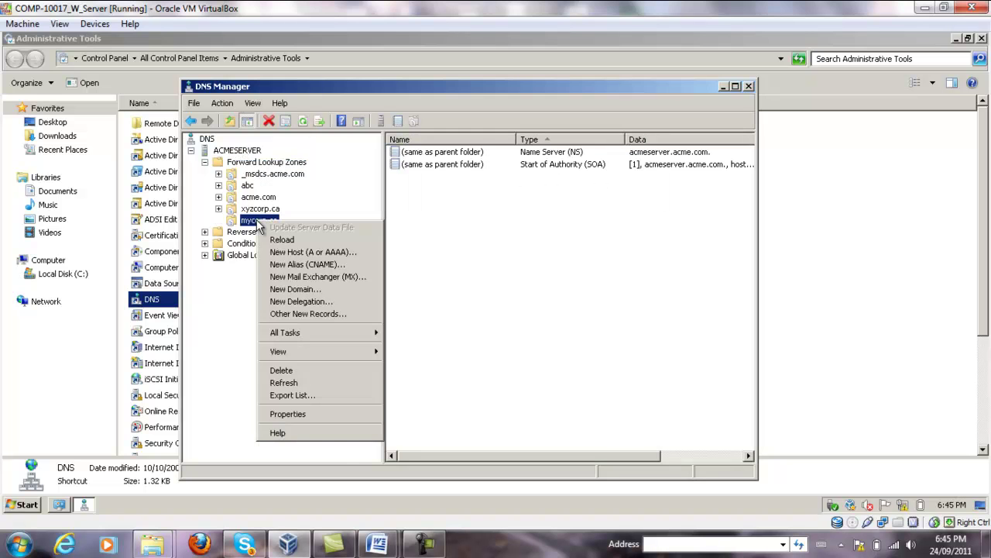
click(317, 258)
drag(472, 155, 618, 200)
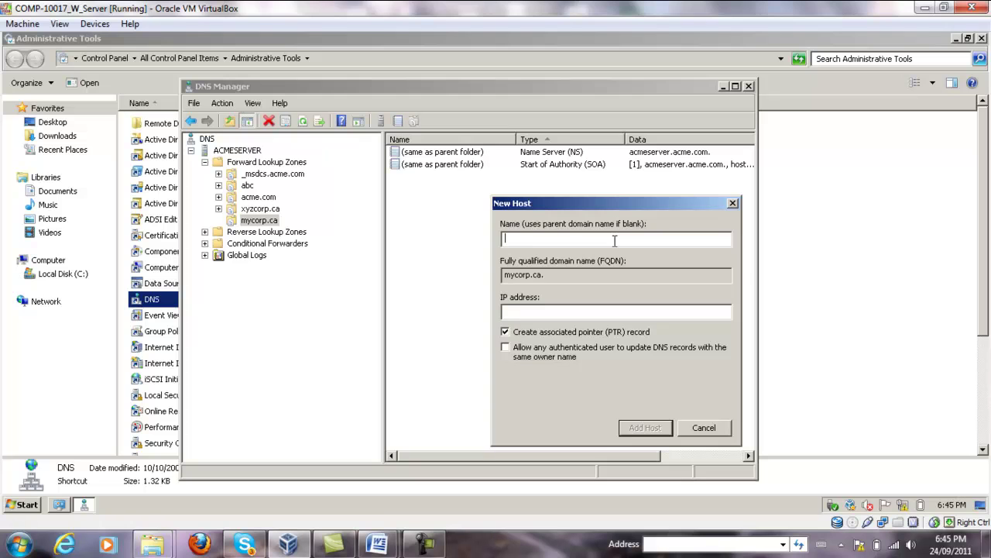
- Add host www at 192.168.100.70 with a PTR record and acknowledge the confirmation
text(www)
click(585, 312)
text(192.168.)
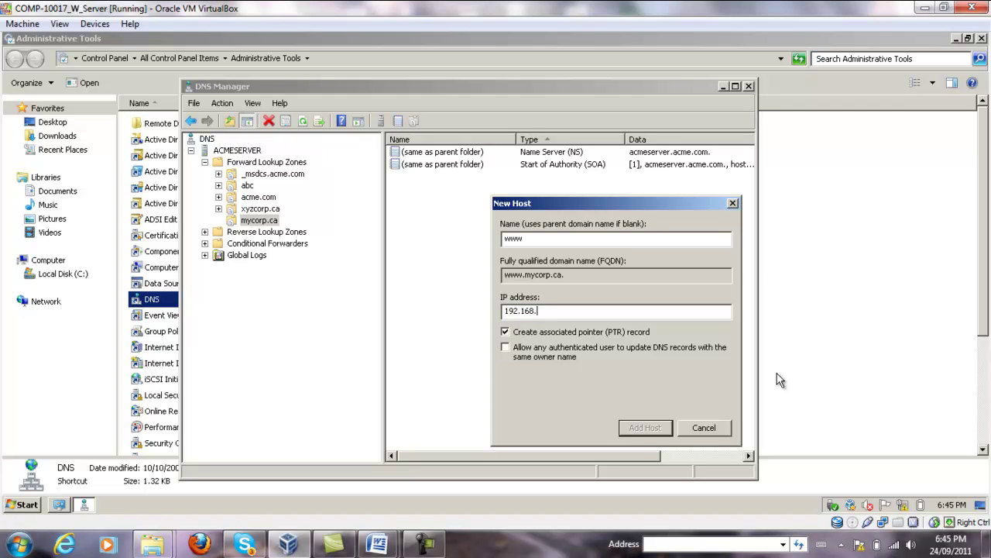
text(100.70)
click(642, 427)
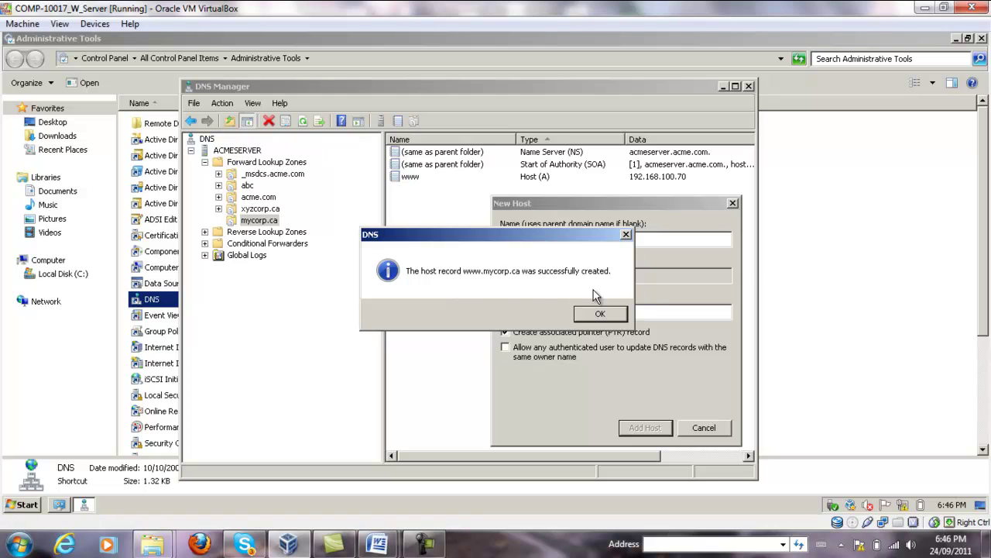
click(605, 321)
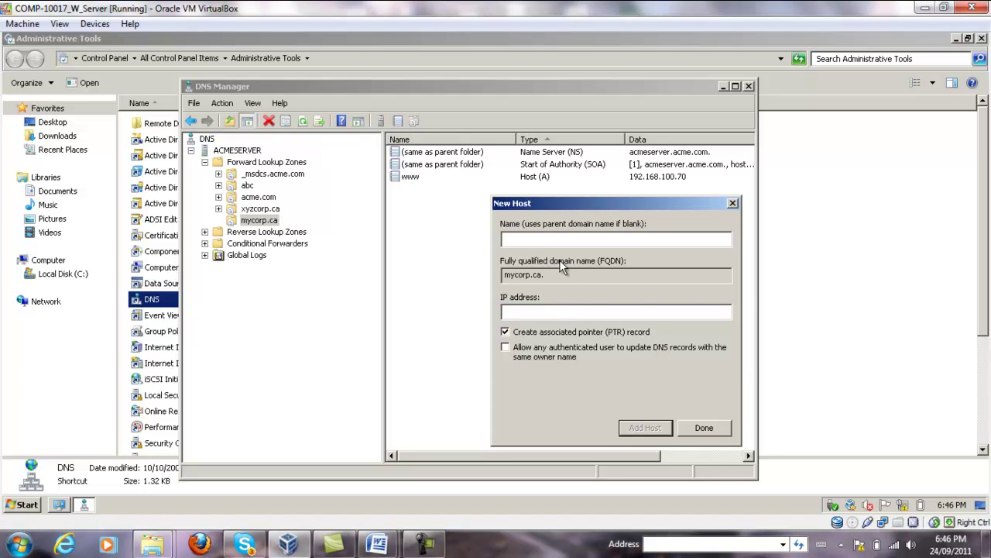
- Add a blank-name host at 192.168.100.70 for mycorp.ca itself, then close the New Host form
click(521, 316)
text(192.168.100.70)
click(651, 430)
click(590, 314)
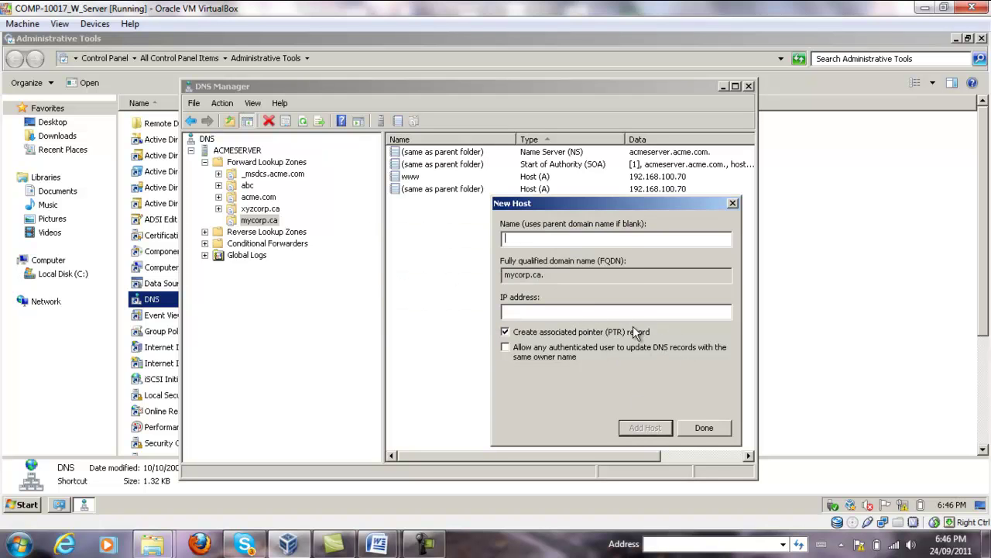
click(721, 432)
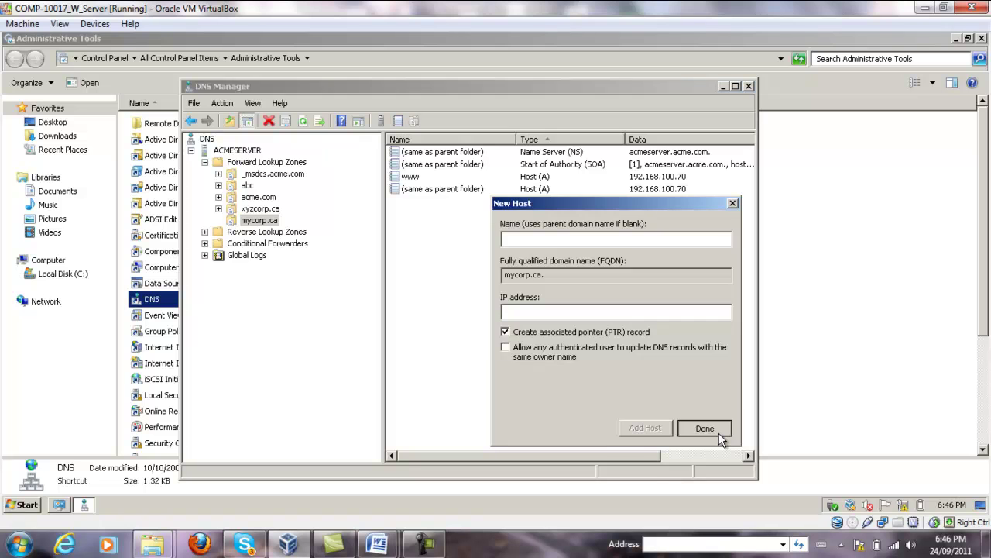
- Select the www and parent host records alternately to compare them
click(426, 176)
click(430, 189)
click(428, 181)
click(428, 190)
click(430, 183)
click(430, 190)
click(431, 183)
click(431, 189)
click(442, 179)
click(439, 189)
click(437, 180)
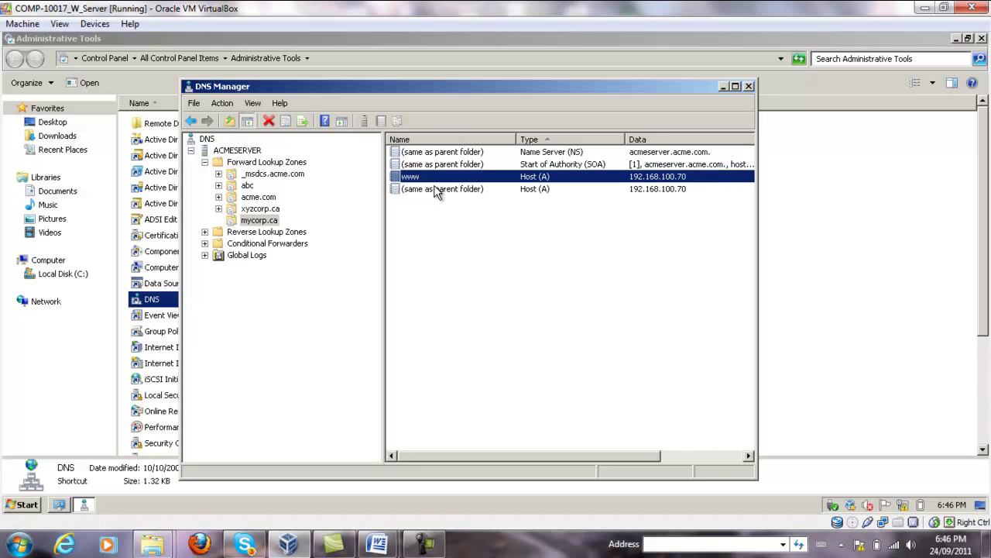
- Keep alternating between the www and parent host records in mycorp.ca
click(448, 190)
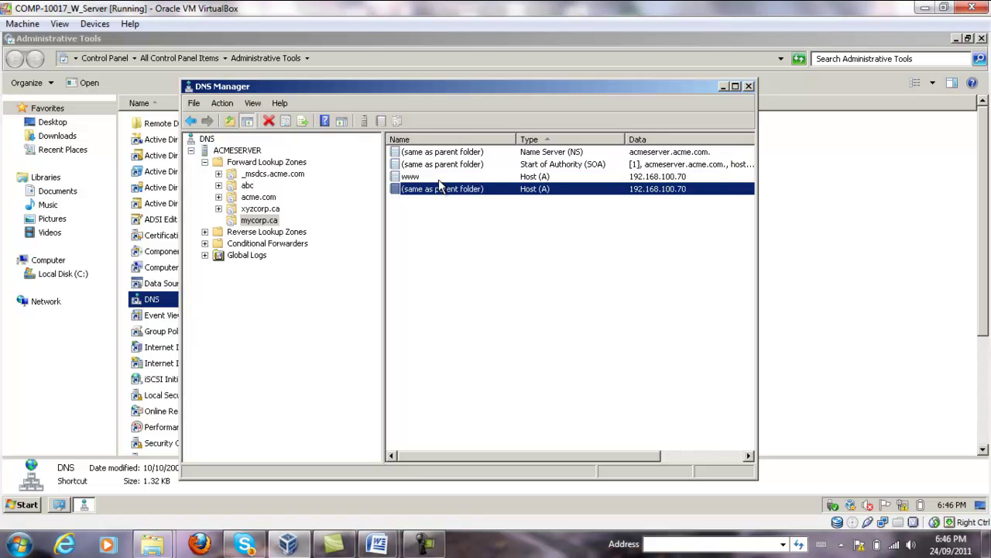
click(438, 180)
click(440, 192)
click(442, 179)
click(442, 190)
click(442, 179)
click(442, 190)
click(440, 179)
click(438, 188)
click(441, 177)
click(441, 190)
click(259, 221)
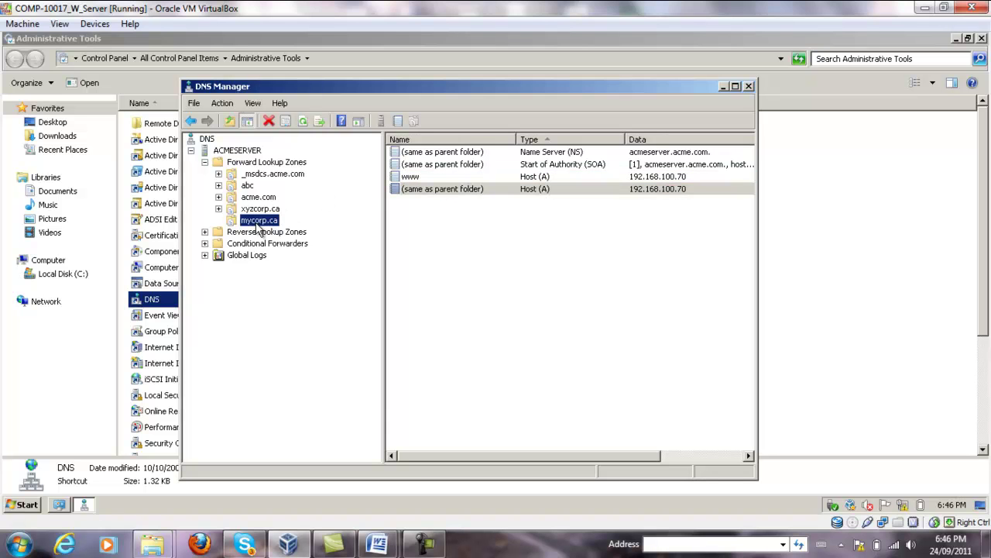
double_click(251, 233)
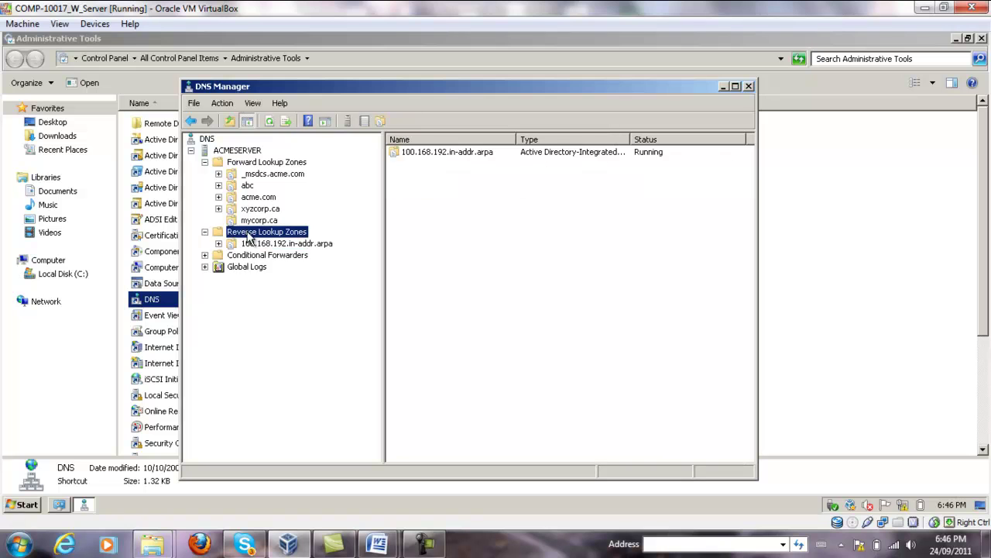
click(302, 244)
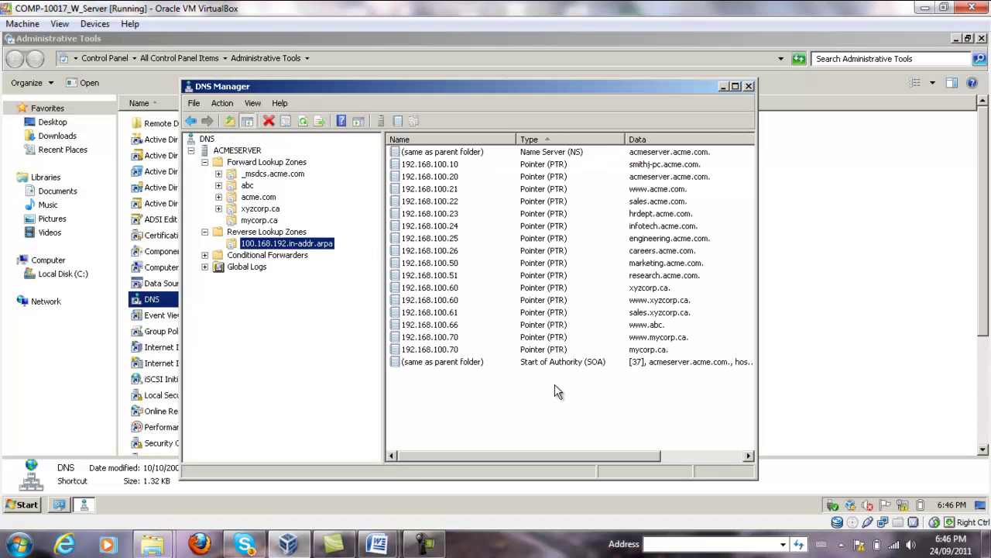
click(431, 340)
click(433, 350)
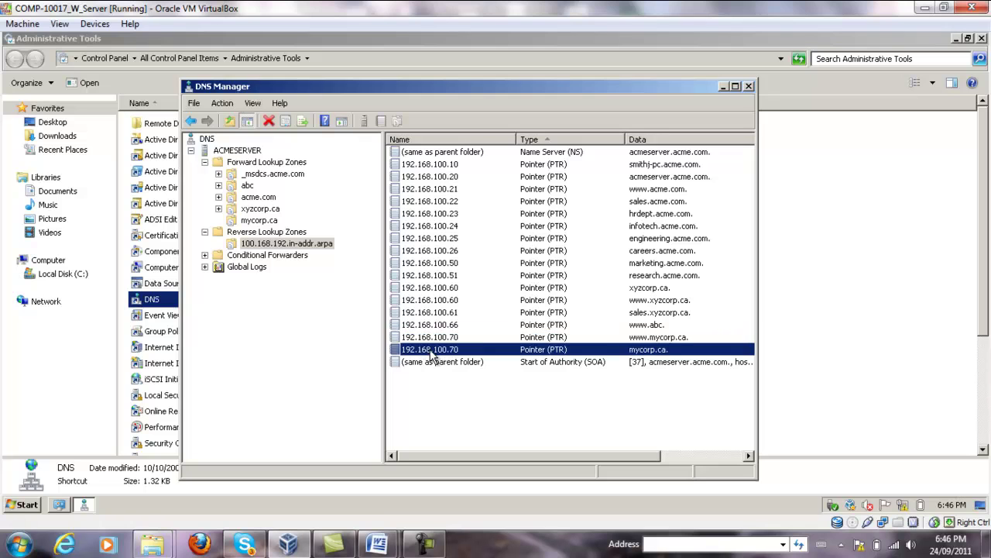
click(432, 341)
click(433, 350)
click(433, 341)
click(434, 350)
click(435, 341)
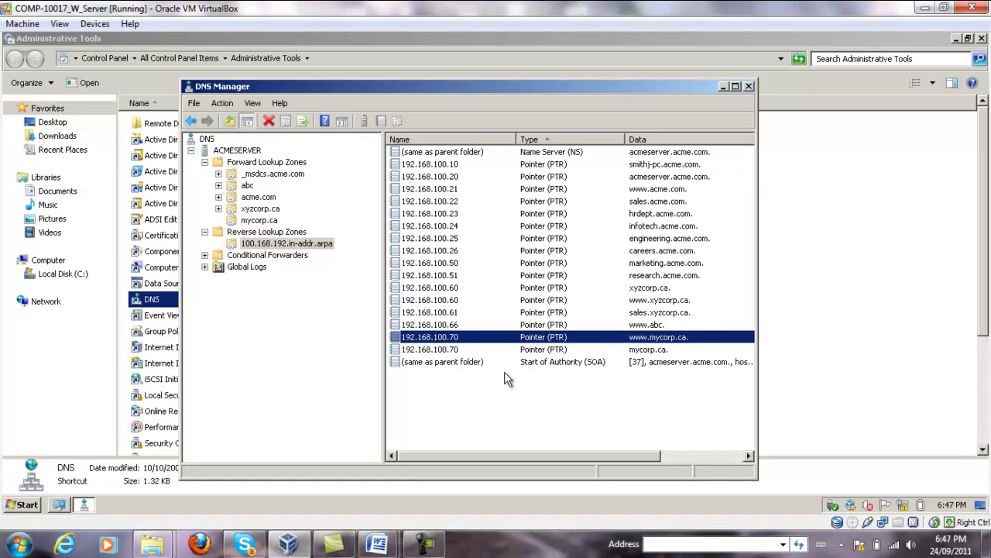